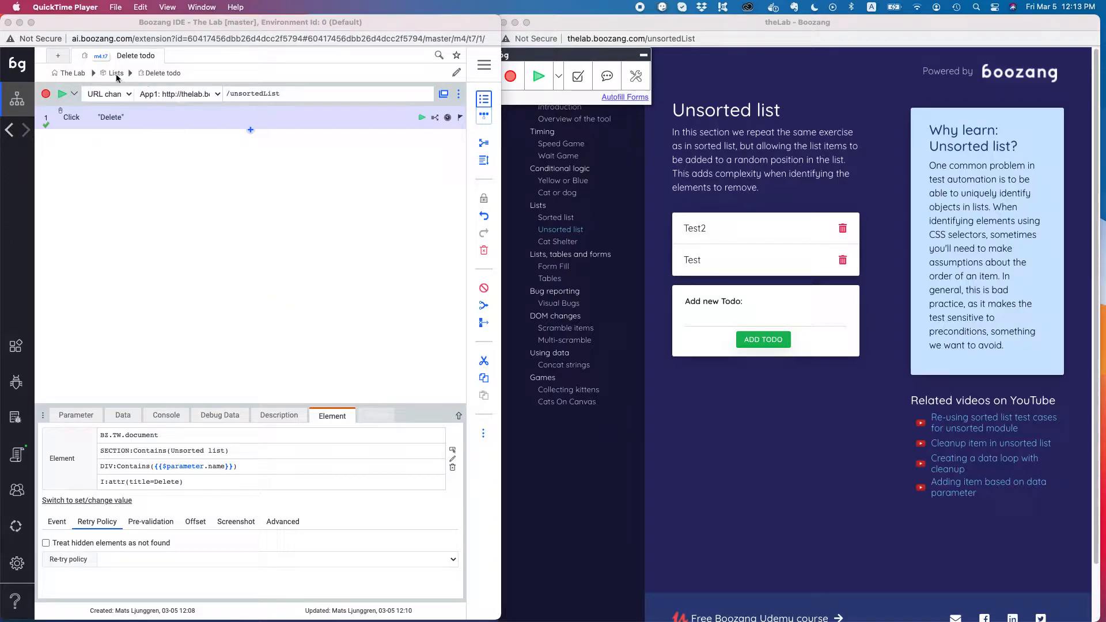
Step: Create a new test suite named "Crud test unsorted" in the Lists module
{"action": "left_click", "coordinate": [115, 73]}
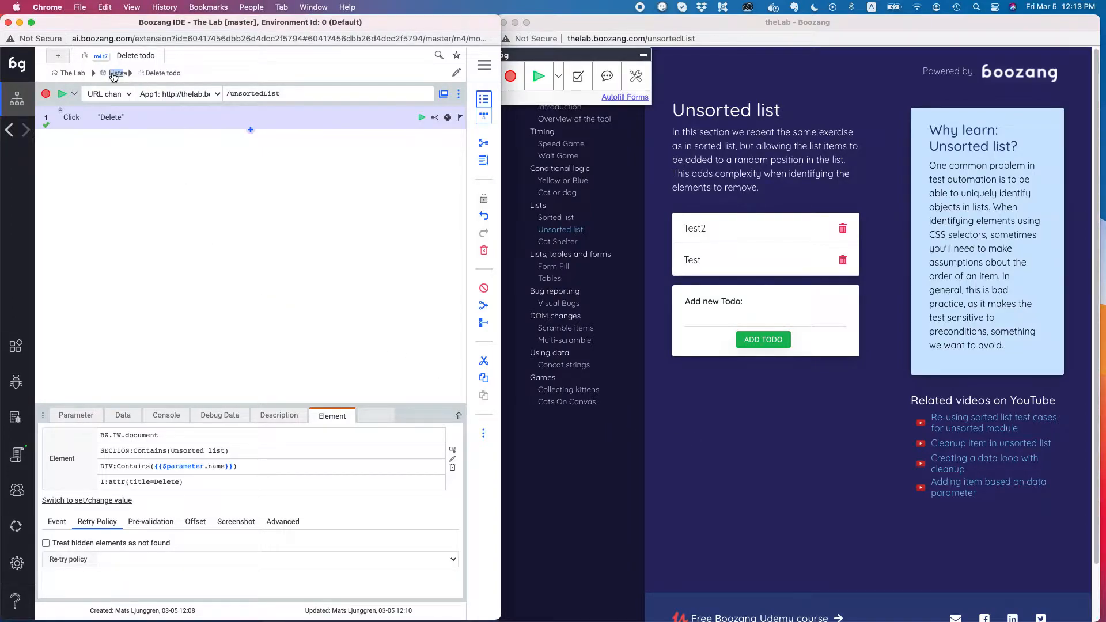
{"action": "left_click", "coordinate": [250, 361]}
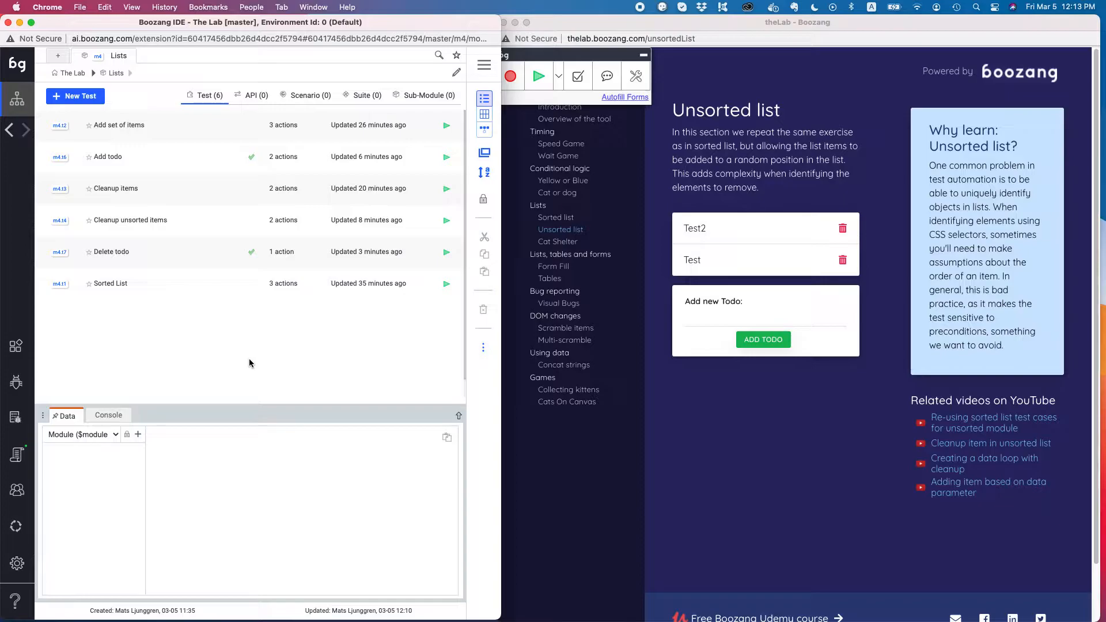
{"action": "left_click", "coordinate": [365, 98]}
{"action": "left_click", "coordinate": [81, 97]}
{"action": "left_click", "coordinate": [194, 210]}
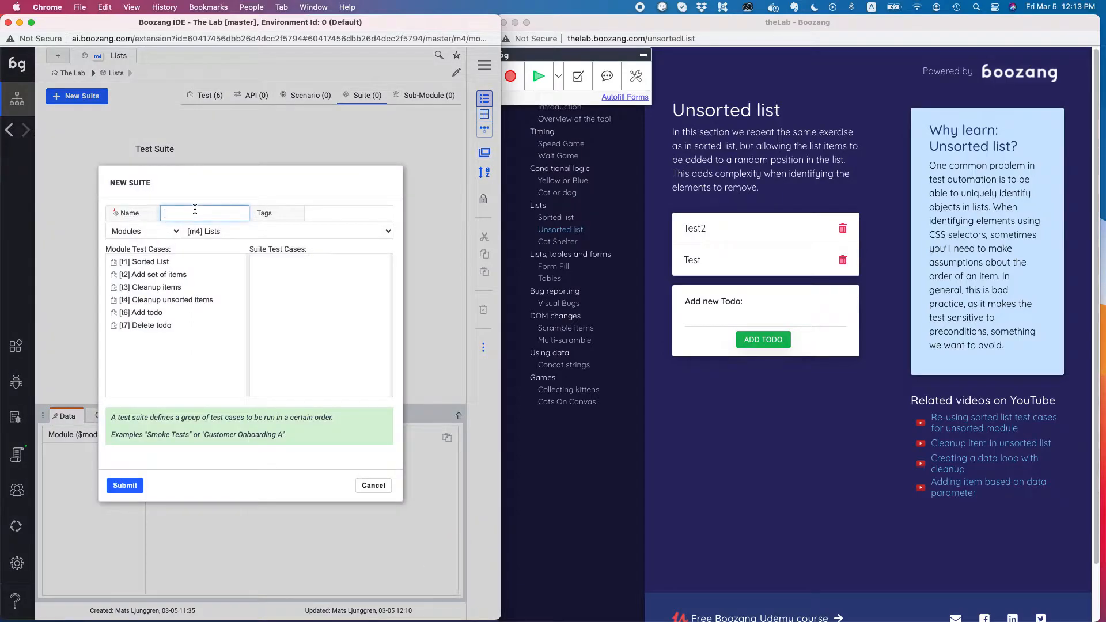
{"action": "type", "text": "Crud test unsorted"}
{"action": "key", "text": "Return"}
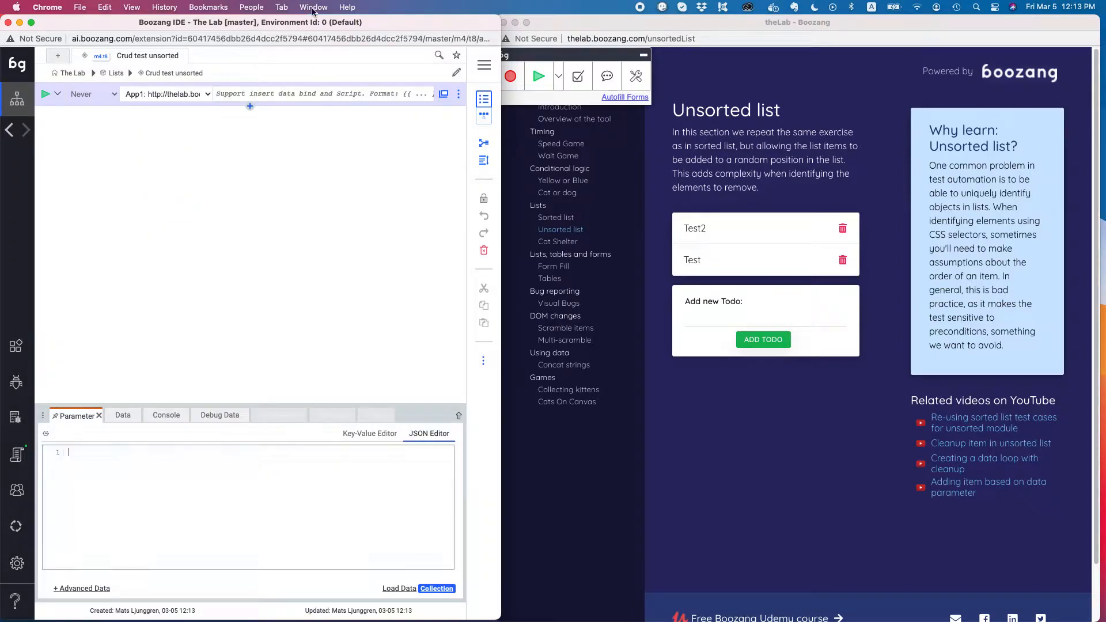
{"action": "left_click", "coordinate": [251, 107]}
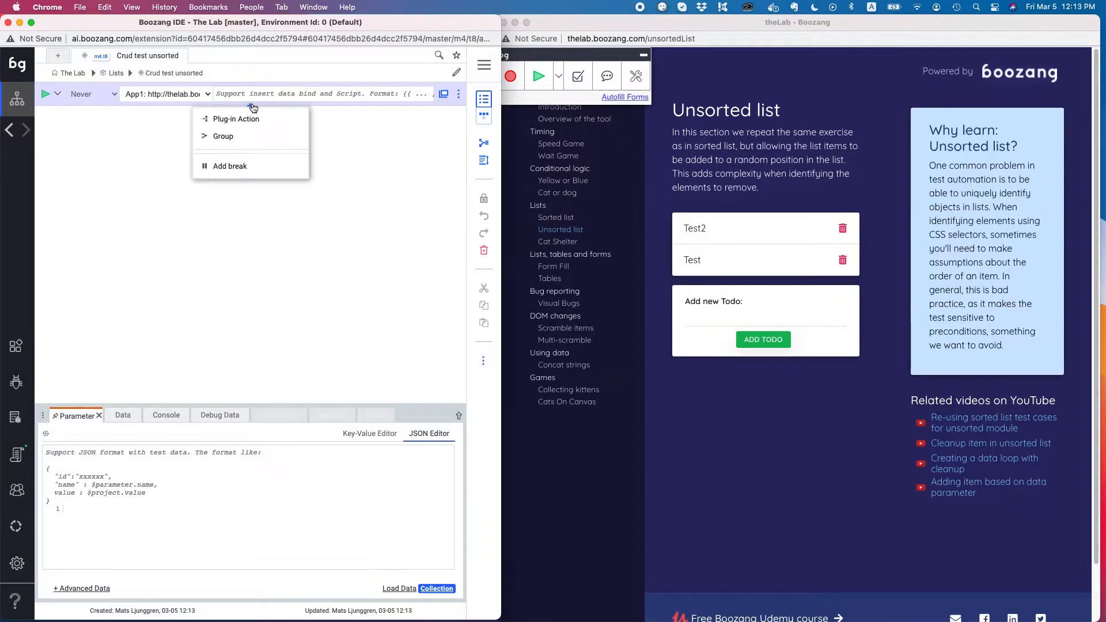
{"action": "left_click", "coordinate": [242, 116]}
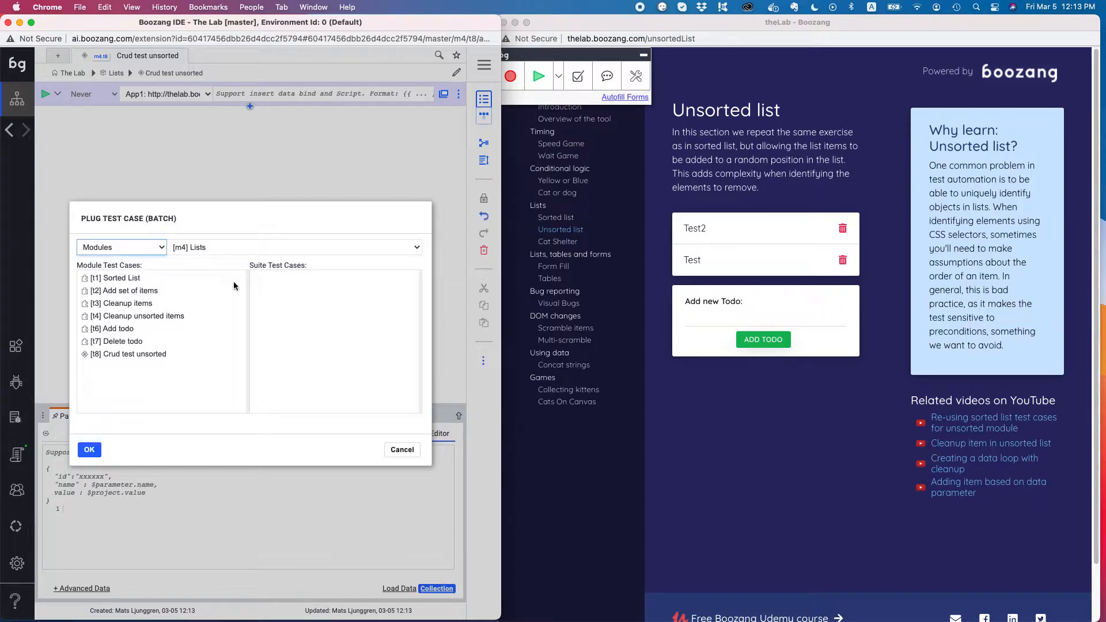
{"action": "left_click_drag", "start_coordinate": [148, 315], "coordinate": [308, 359]}
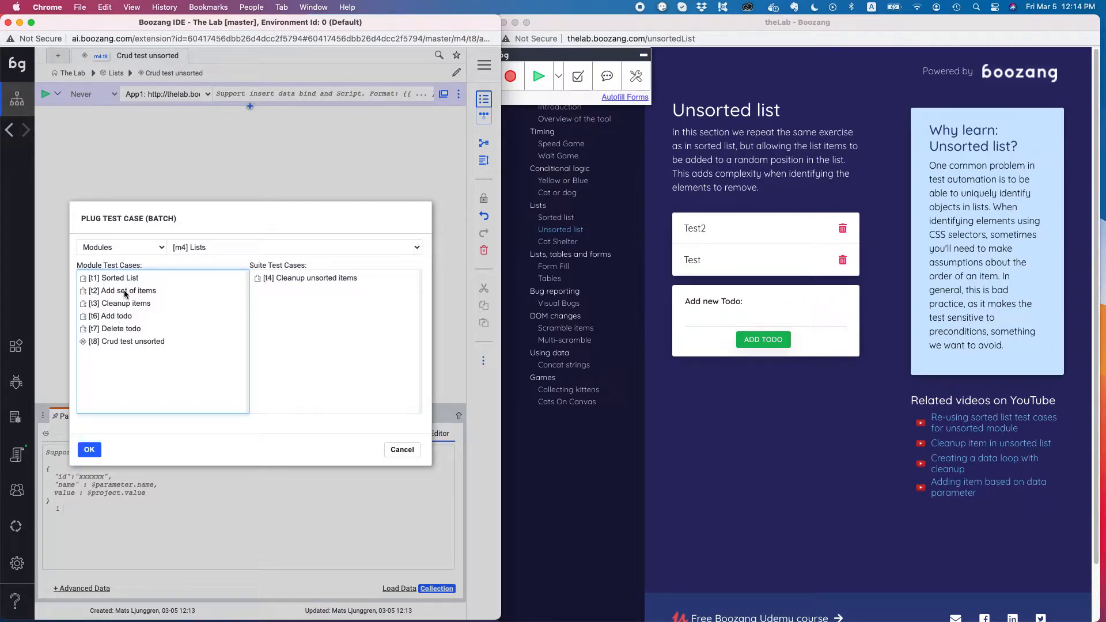
{"action": "left_click", "coordinate": [394, 450]}
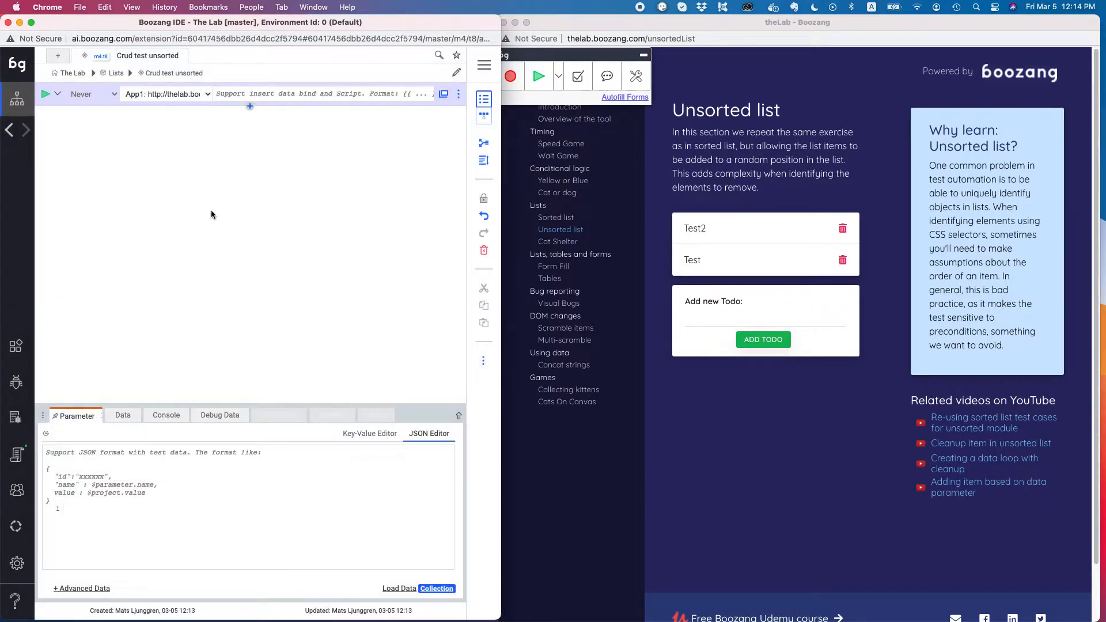
Step: Duplicate the "Add set of items" test within the Lists module, accepting the reference update
{"action": "left_click", "coordinate": [115, 73]}
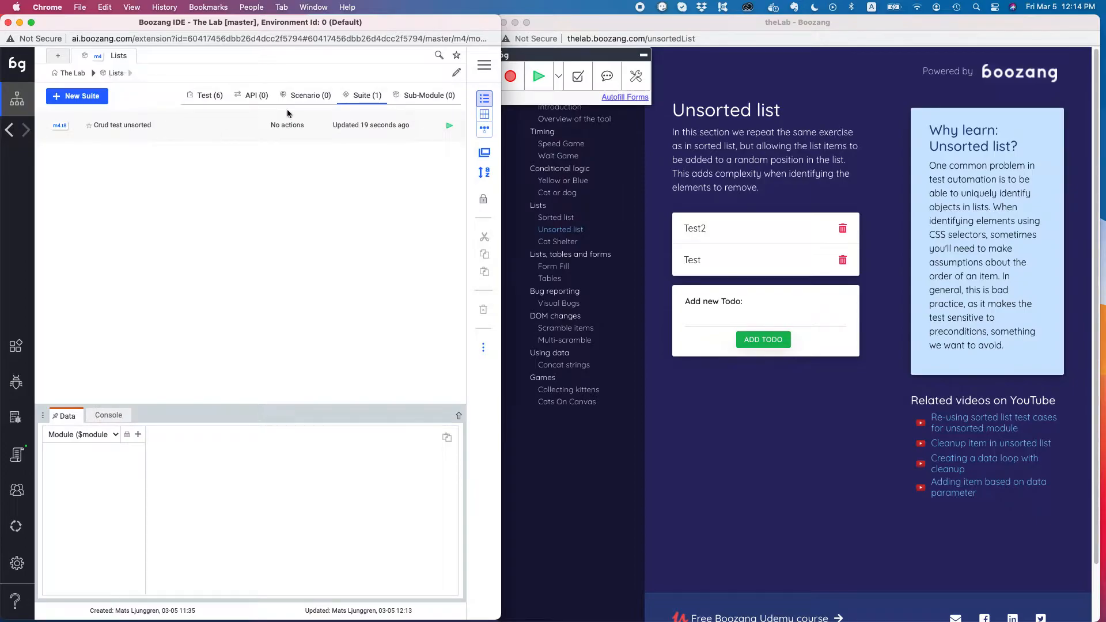
{"action": "left_click", "coordinate": [219, 98]}
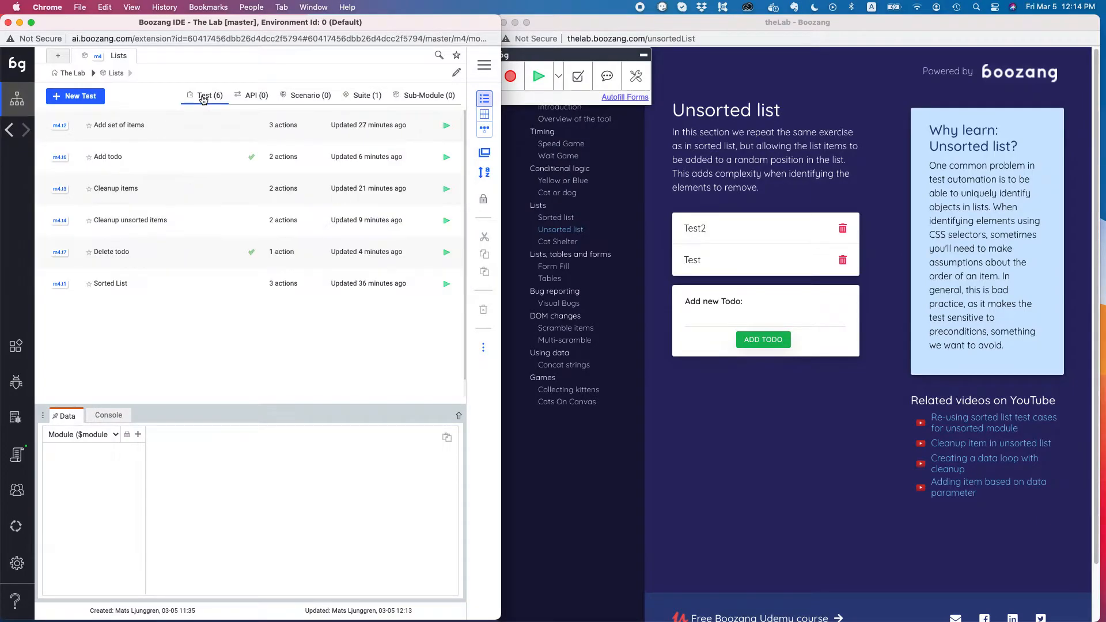
{"action": "left_click", "coordinate": [140, 128]}
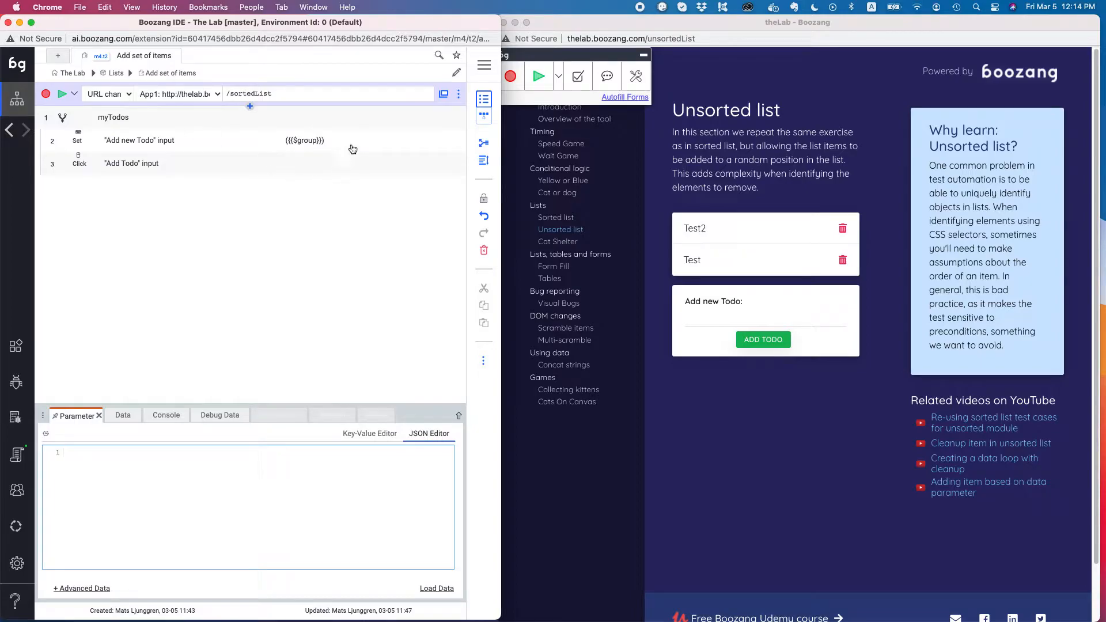
{"action": "left_click", "coordinate": [117, 74]}
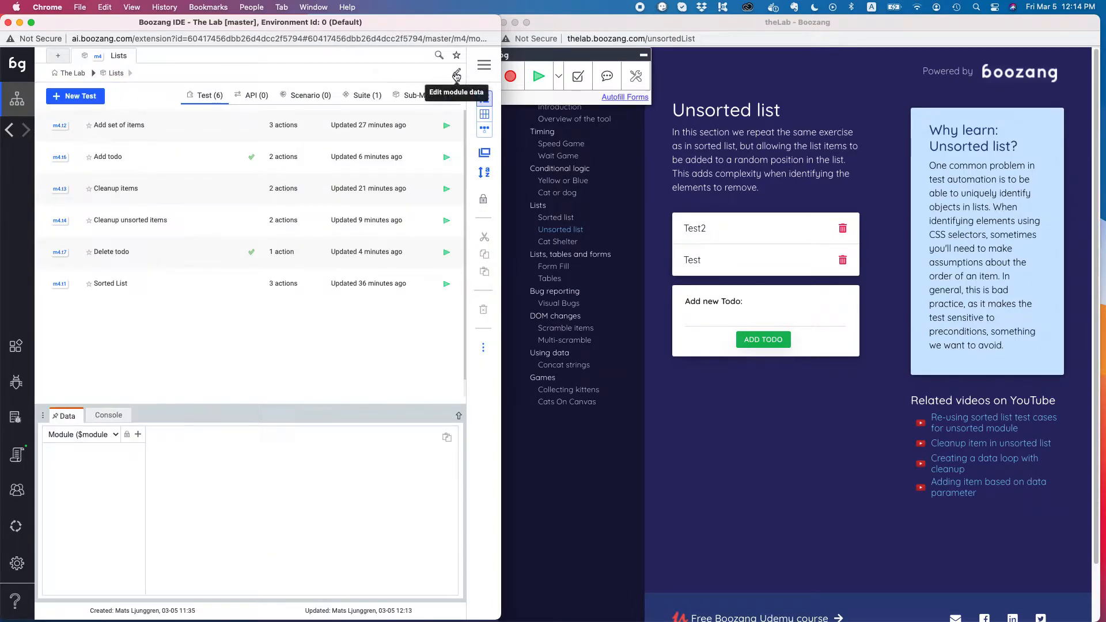
{"action": "left_click", "coordinate": [167, 137]}
{"action": "left_click", "coordinate": [485, 254]}
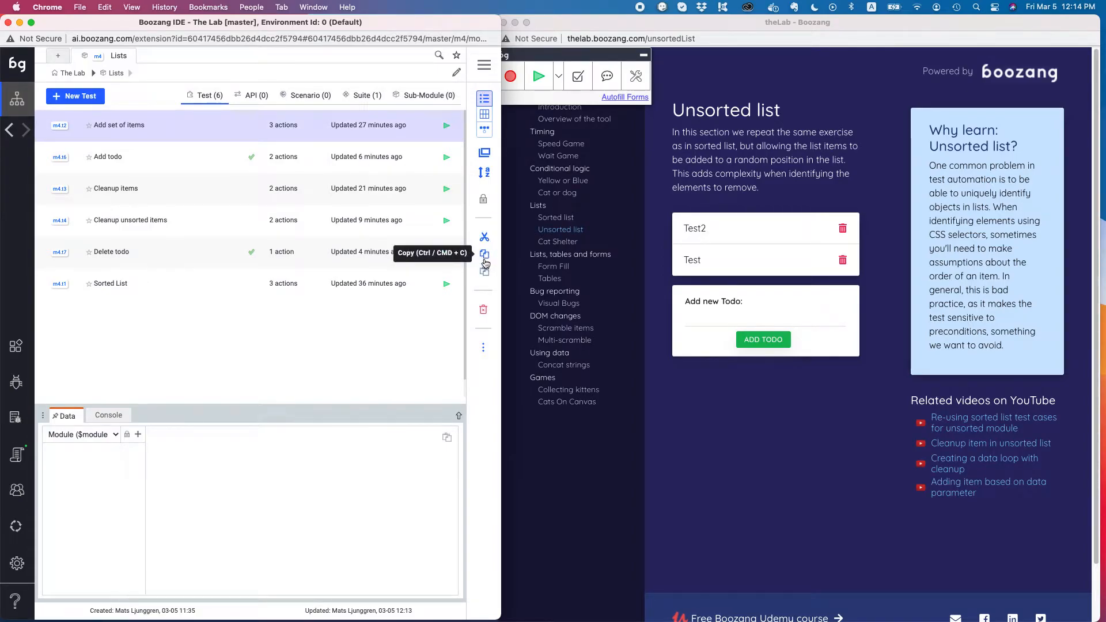
{"action": "left_click", "coordinate": [486, 275]}
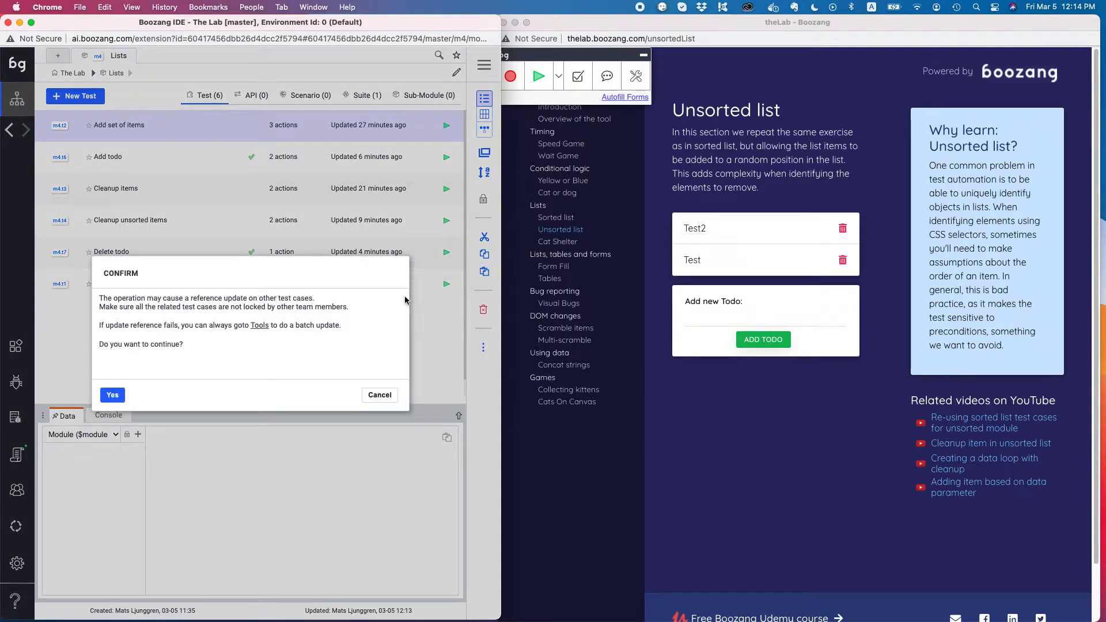
{"action": "left_click", "coordinate": [114, 393]}
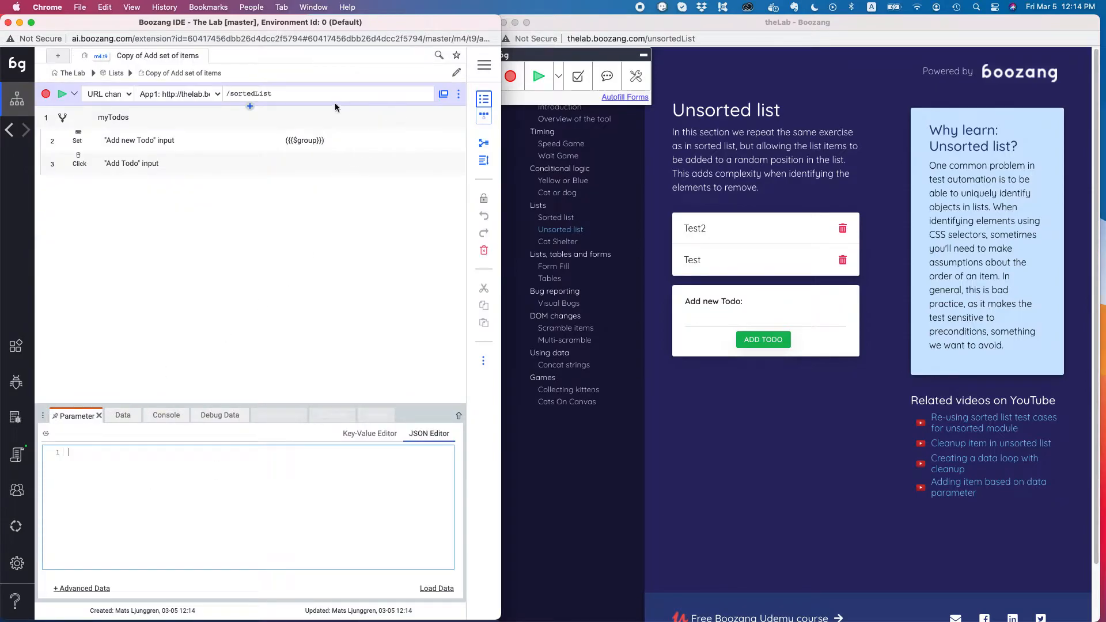
Step: Rename the copied test as "Add set of items unsorted"
{"action": "left_click", "coordinate": [456, 72]}
{"action": "left_click", "coordinate": [284, 107]}
{"action": "left_click", "coordinate": [285, 107]}
{"action": "left_click_drag", "start_coordinate": [285, 108], "coordinate": [237, 107]}
{"action": "key", "text": "BackSpace"}
{"action": "left_click", "coordinate": [323, 107]}
{"action": "type", "text": "unsorted"}
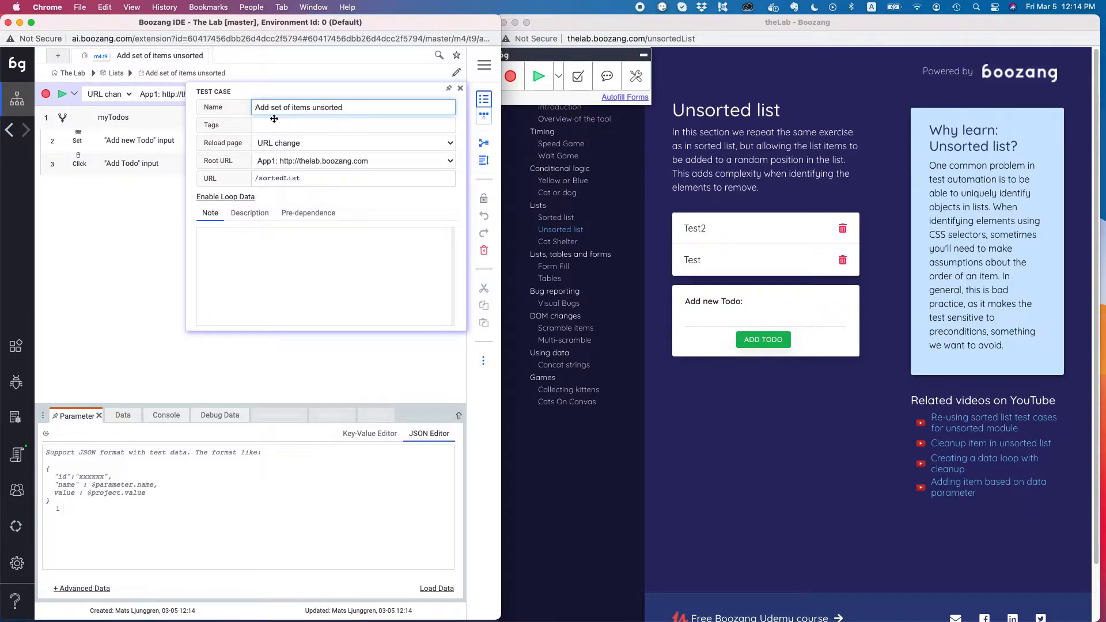
Step: Set the copied test's URL to /unsortedList and close its properties
{"action": "left_click", "coordinate": [258, 178]}
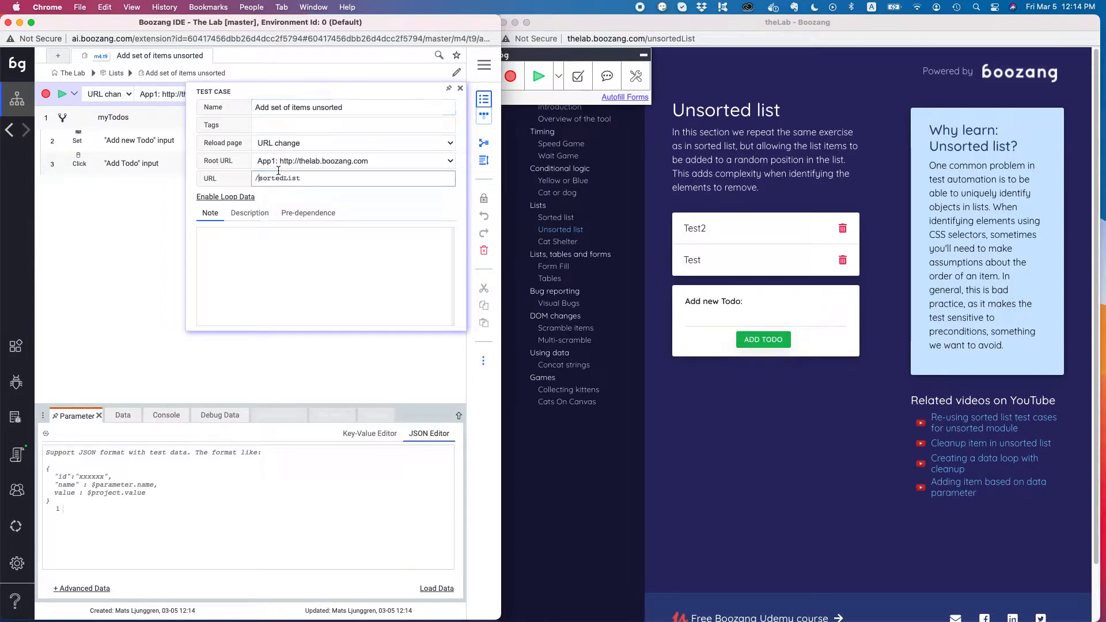
{"action": "type", "text": "un"}
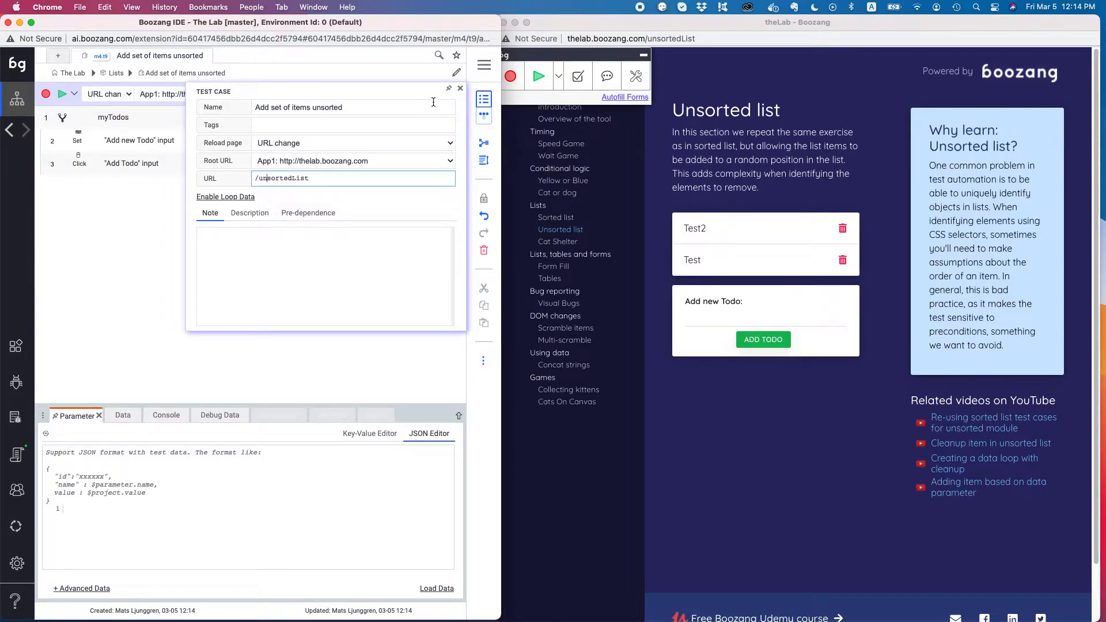
{"action": "left_click", "coordinate": [460, 88]}
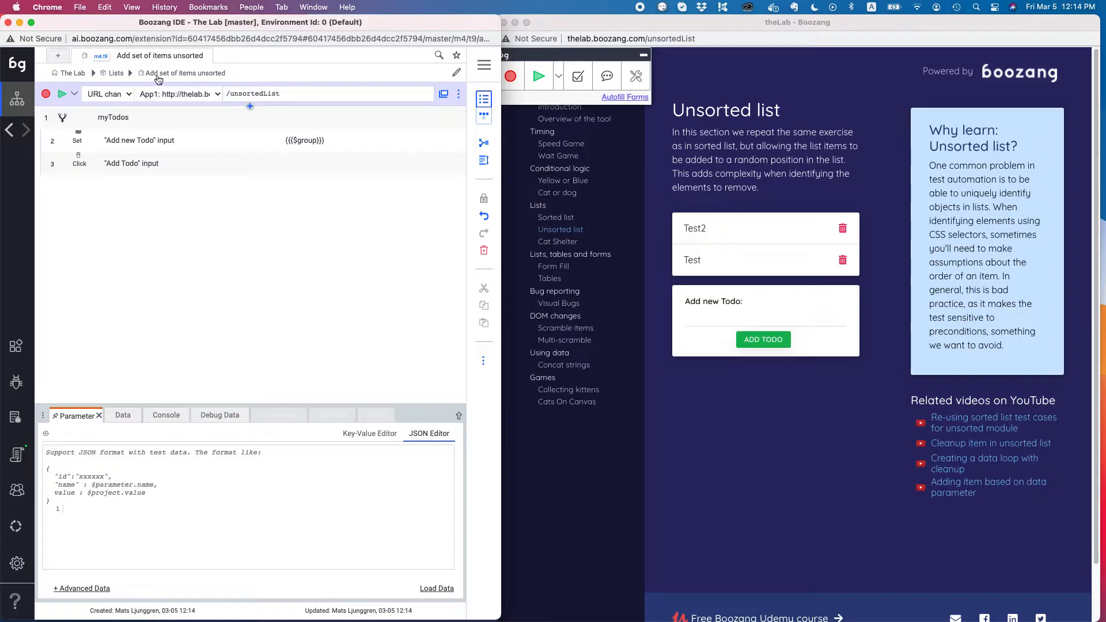
Step: Plug "Cleanup unsorted items" and "Add set of items unsorted" into the "Crud test unsorted" suite, in that order, and run the suite
{"action": "left_click", "coordinate": [116, 72]}
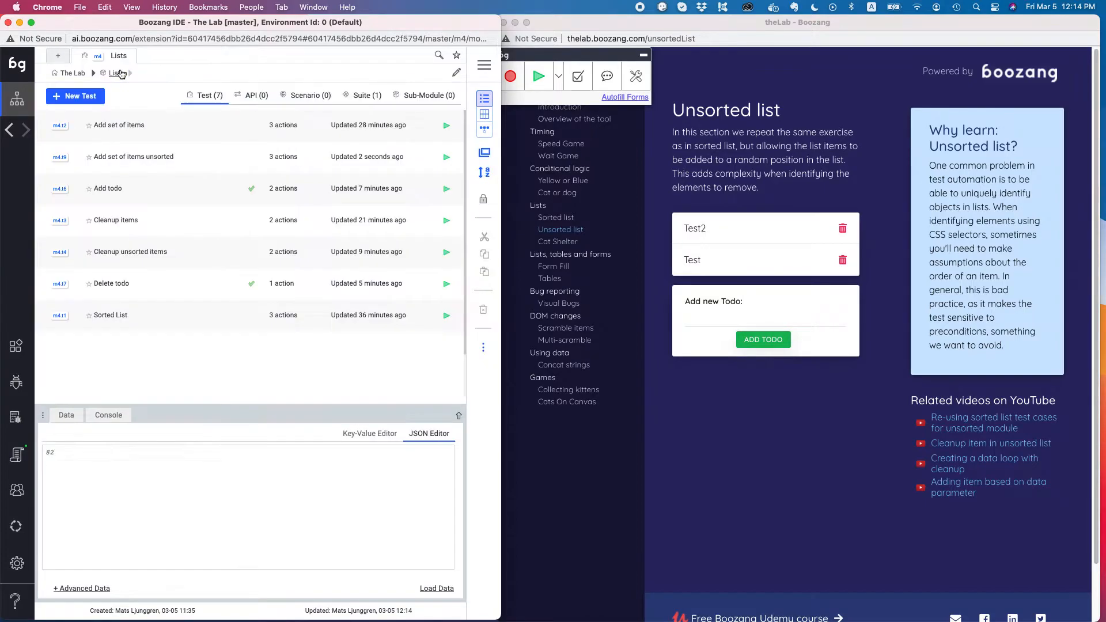
{"action": "left_click", "coordinate": [353, 95]}
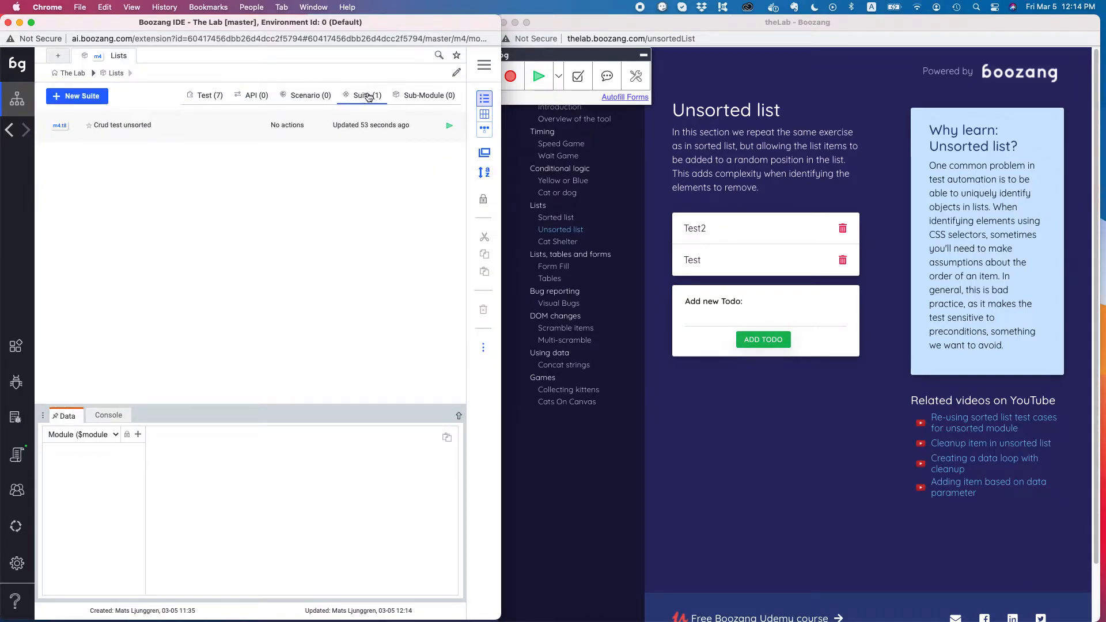
{"action": "left_click", "coordinate": [139, 125]}
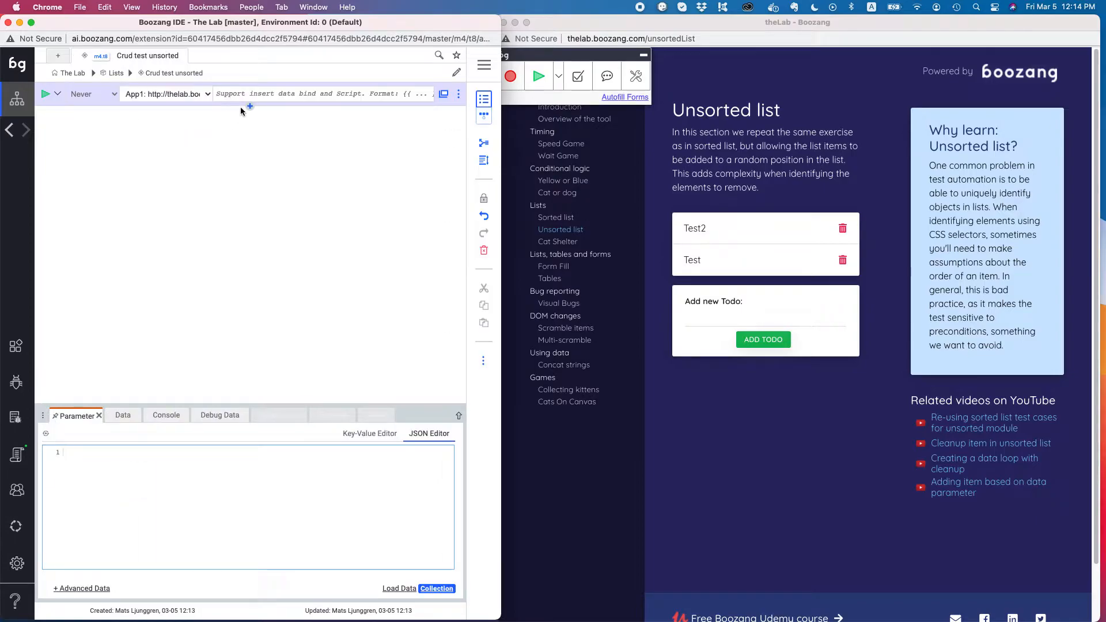
{"action": "left_click", "coordinate": [249, 106]}
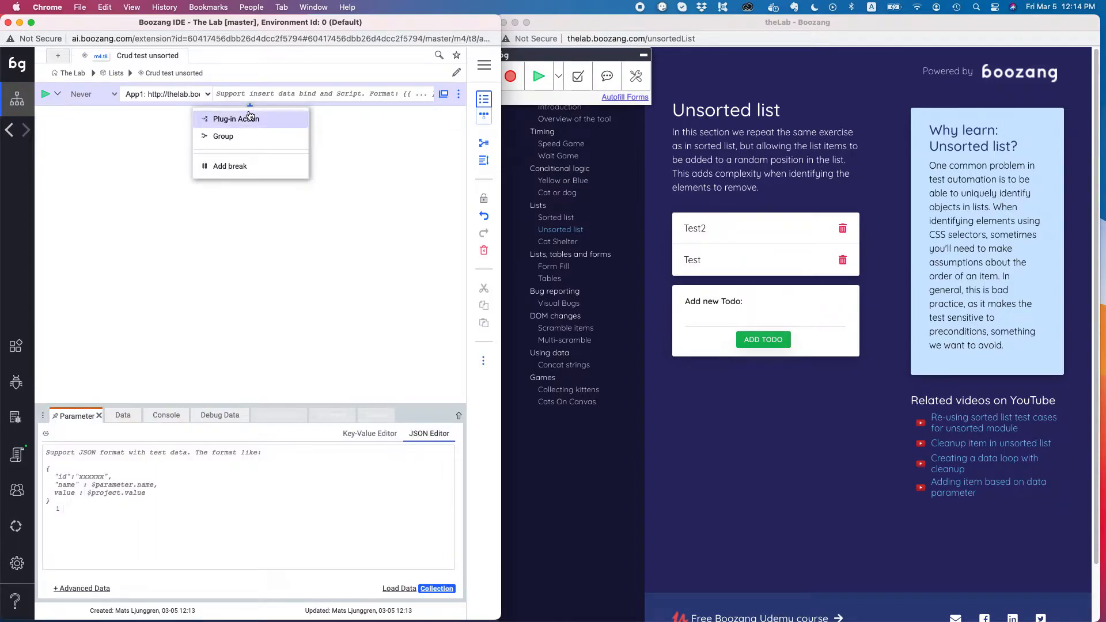
{"action": "left_click", "coordinate": [250, 118]}
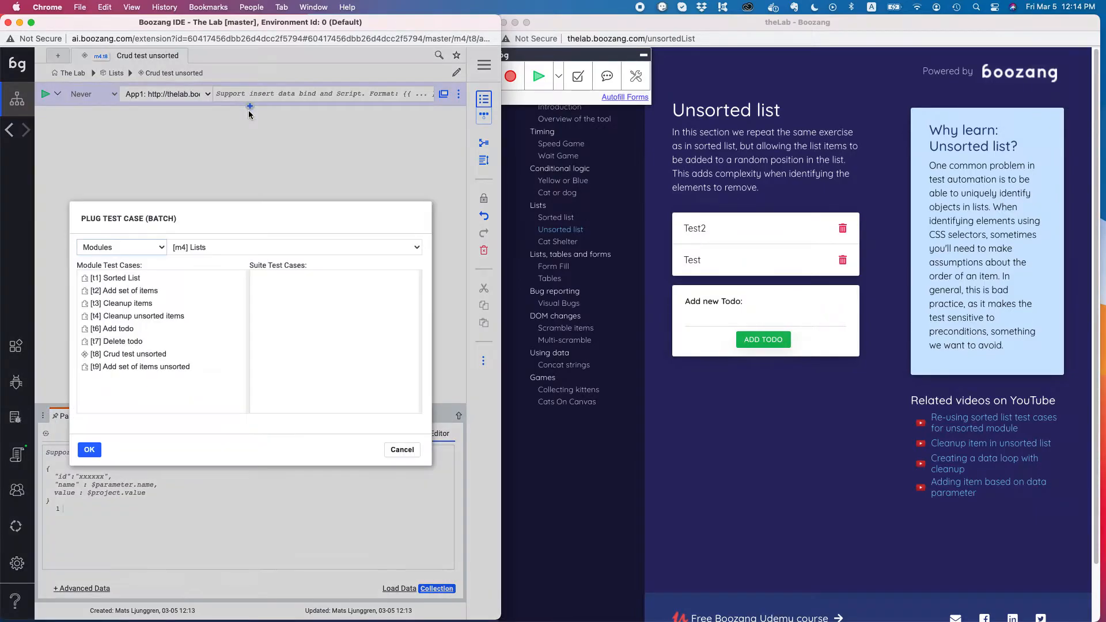
{"action": "double_click", "coordinate": [128, 316]}
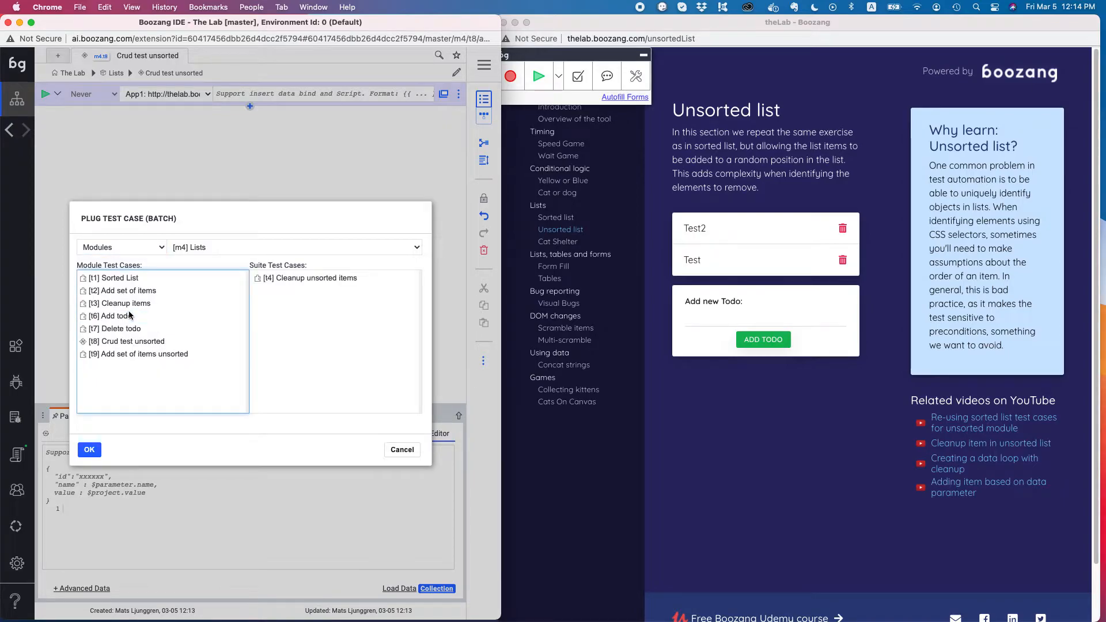
{"action": "double_click", "coordinate": [126, 354]}
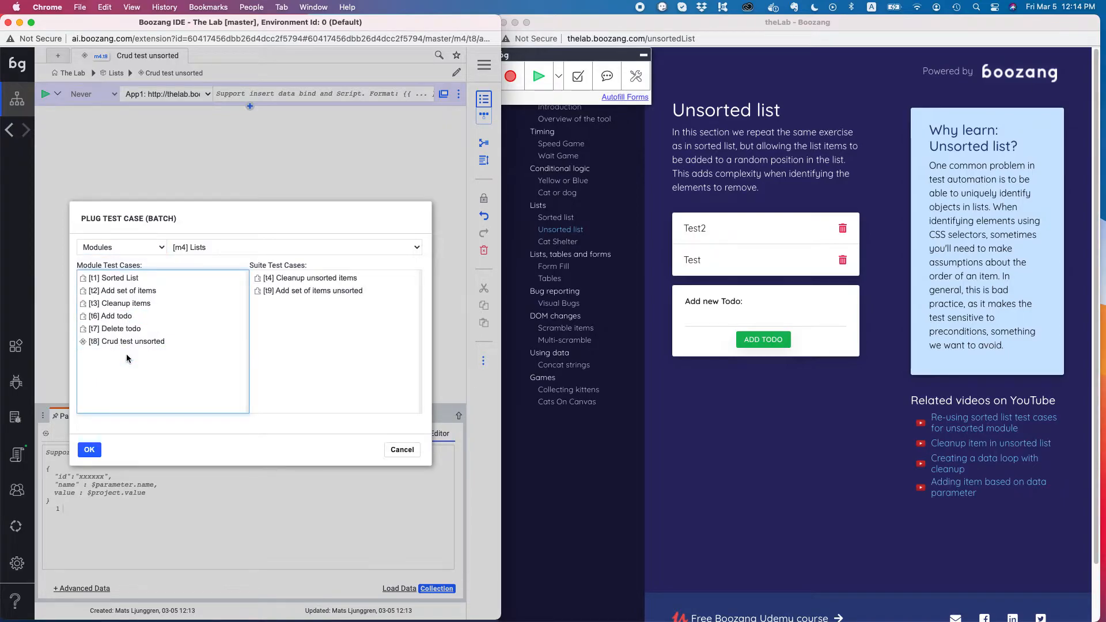
{"action": "left_click", "coordinate": [93, 449]}
{"action": "left_click", "coordinate": [48, 94]}
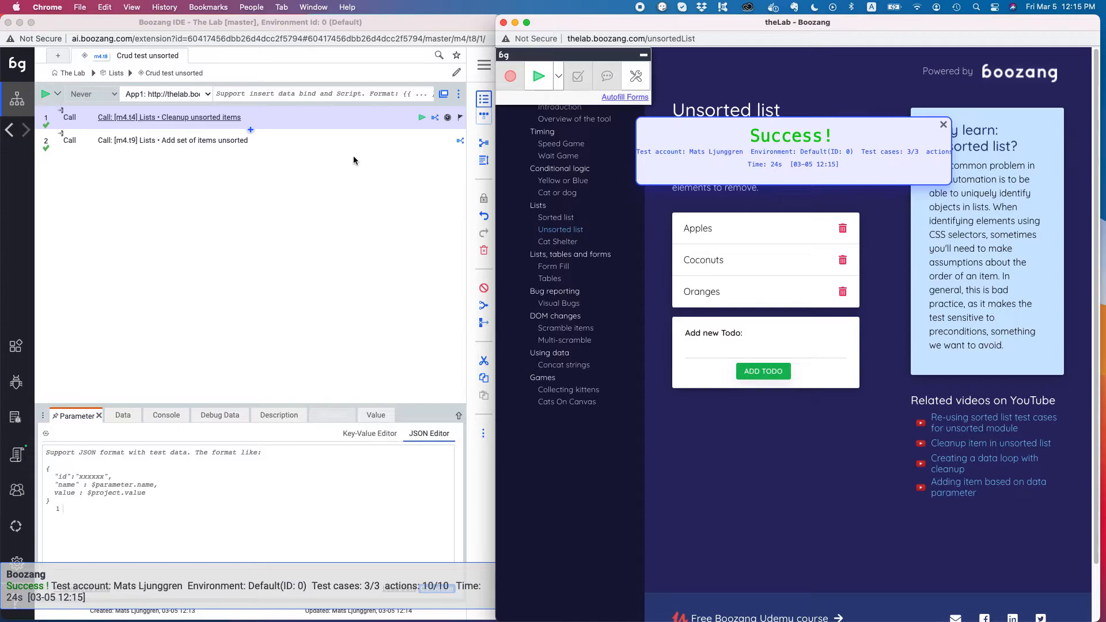
Step: Plug the "Delete todo" test into the suite after the "Add set of items unsorted" call
{"action": "left_click", "coordinate": [261, 141]}
{"action": "left_click", "coordinate": [261, 141]}
{"action": "mouse_move", "coordinate": [254, 155]}
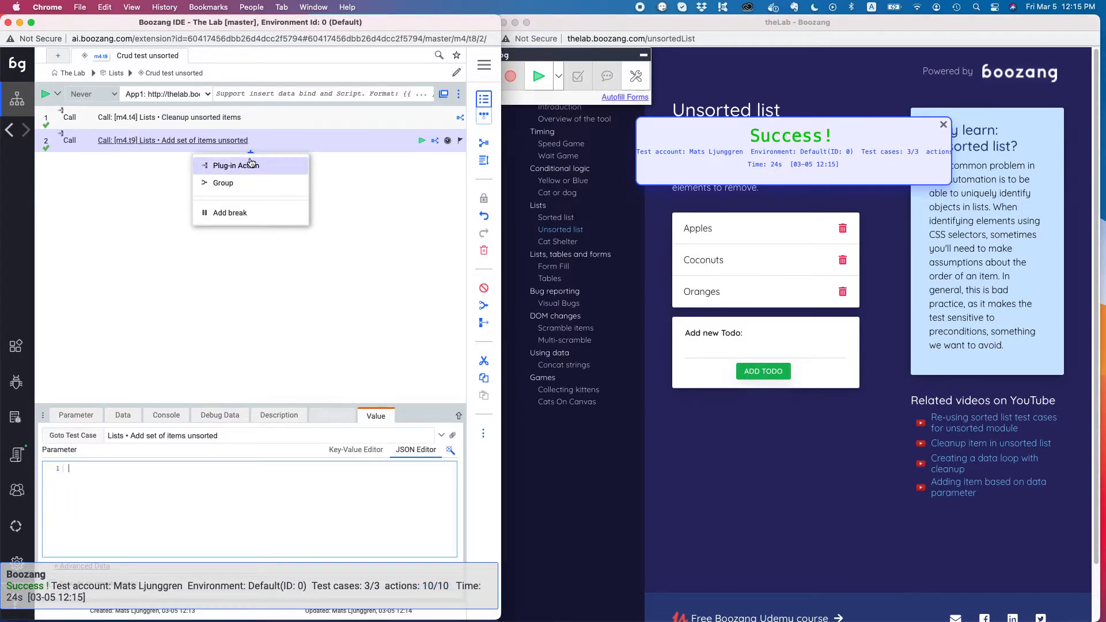
{"action": "left_click", "coordinate": [247, 166]}
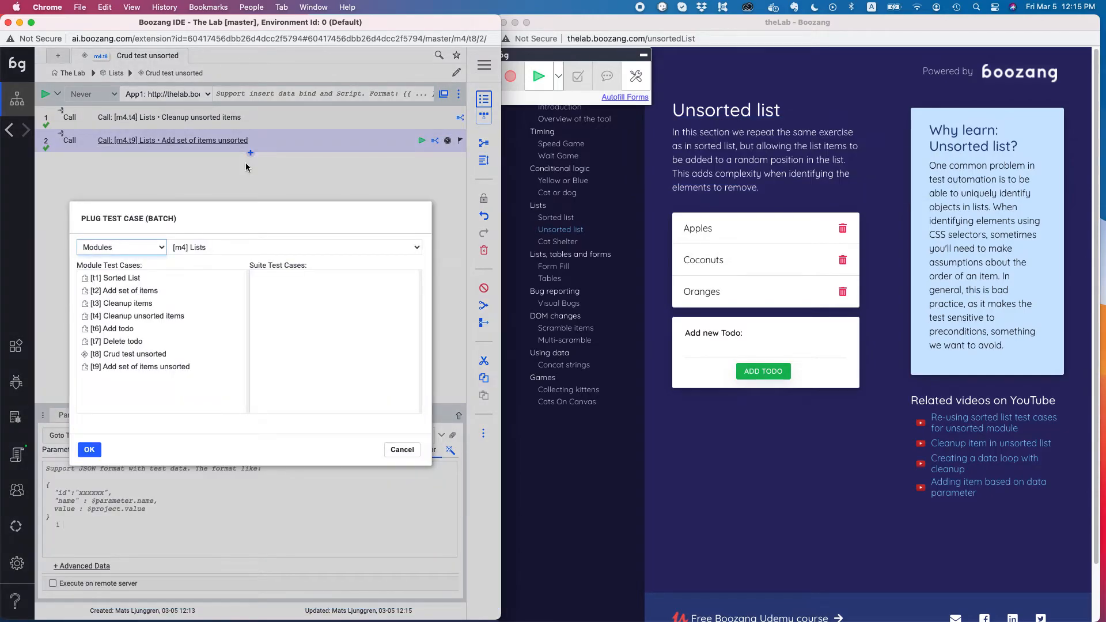
{"action": "double_click", "coordinate": [133, 342]}
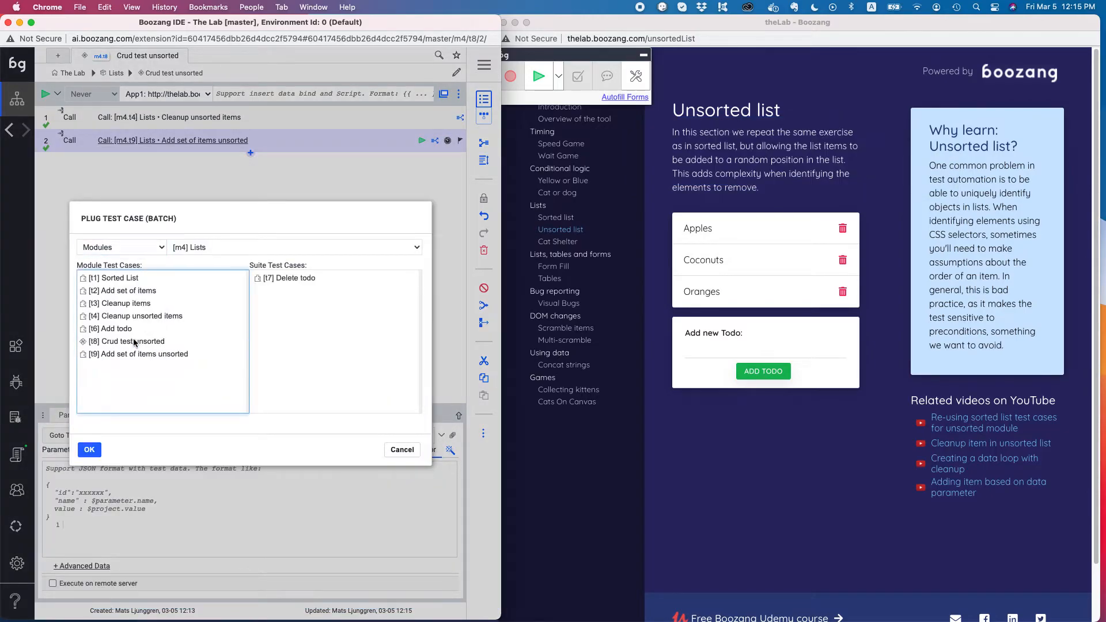
{"action": "left_click", "coordinate": [90, 450]}
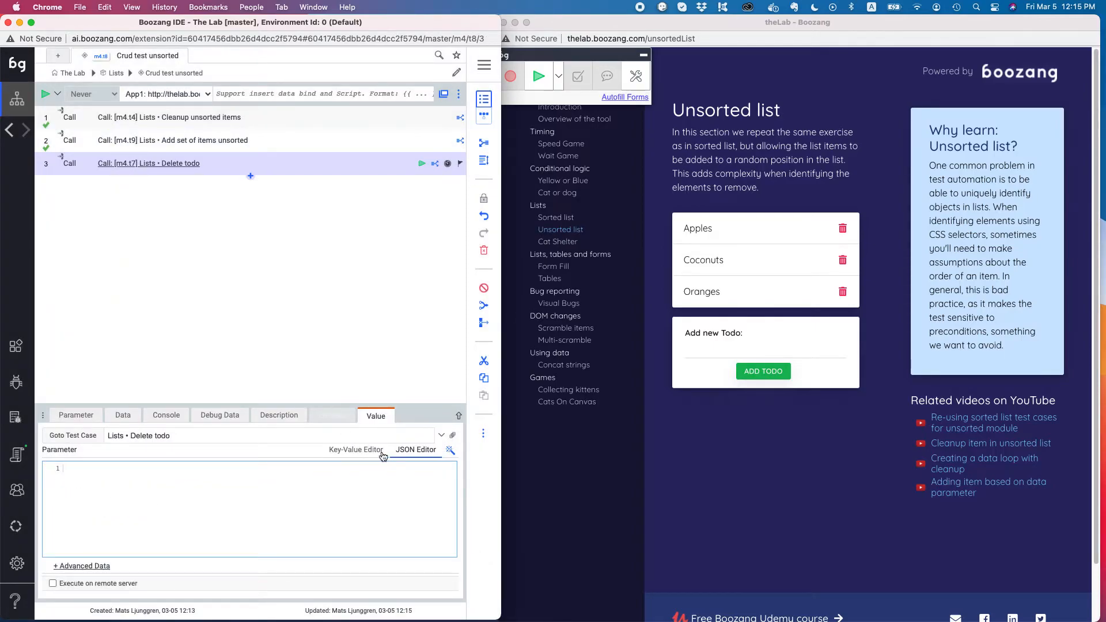
Step: Pass "Coconuts" as the name parameter of the "Delete todo" call and run the whole suite
{"action": "left_click", "coordinate": [450, 451]}
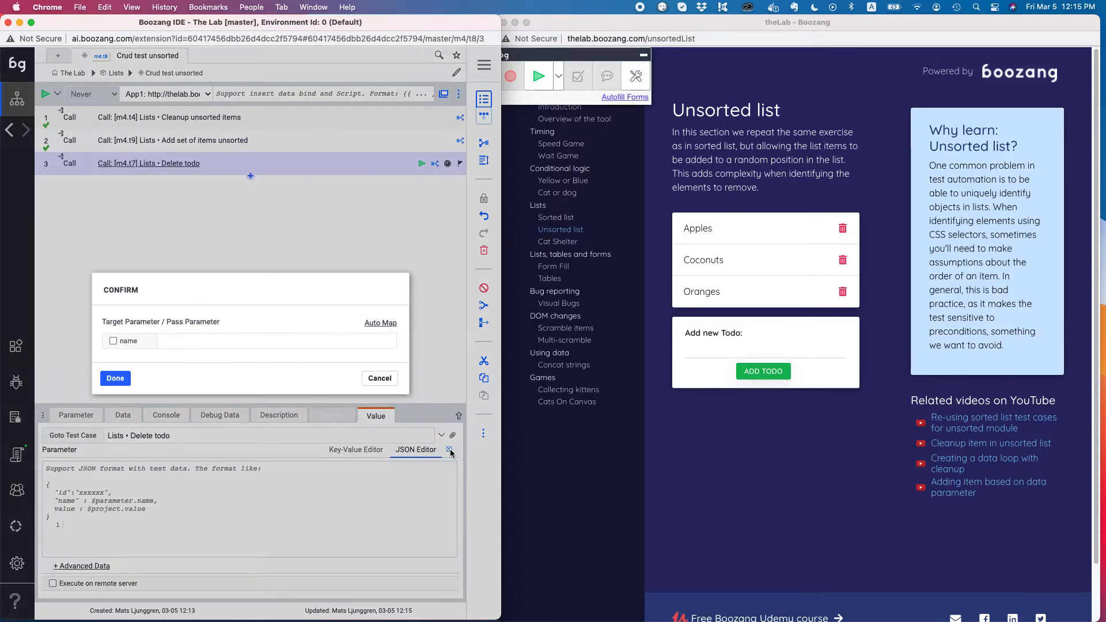
{"action": "left_click", "coordinate": [113, 341]}
{"action": "left_click", "coordinate": [194, 343]}
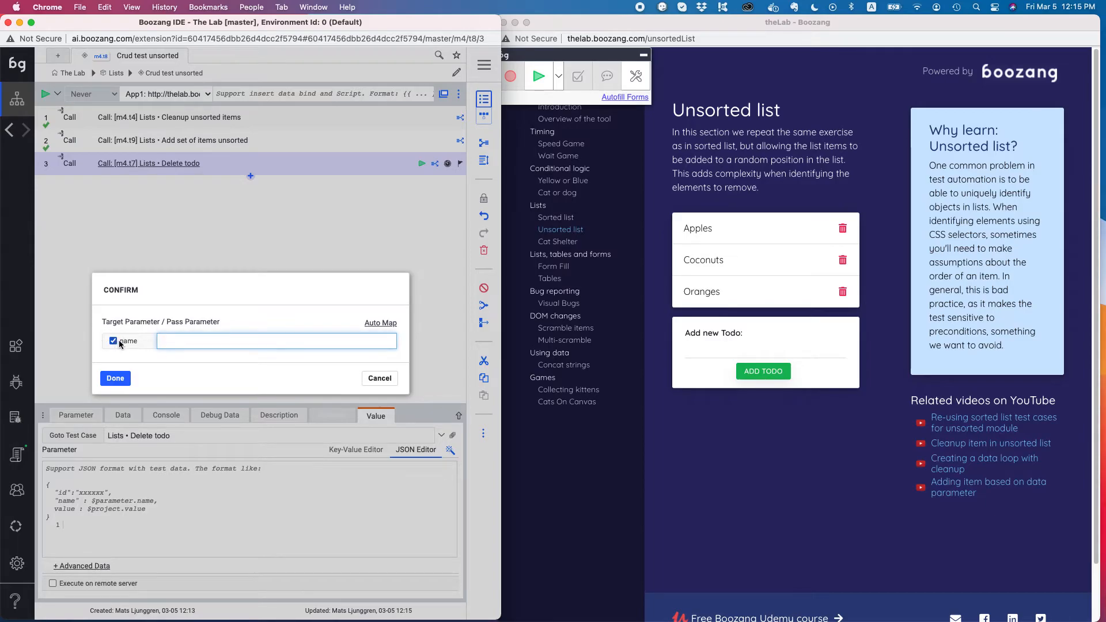
{"action": "mouse_move", "coordinate": [122, 344]}
{"action": "type", "text": "Coconuts"}
{"action": "left_click", "coordinate": [116, 379]}
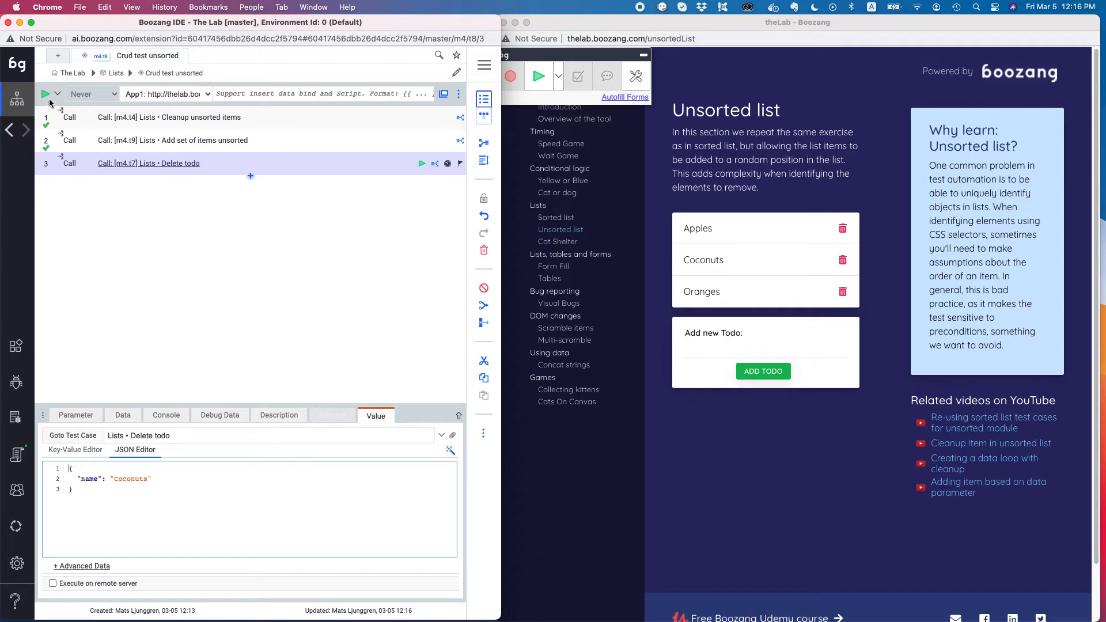
{"action": "left_click", "coordinate": [46, 94]}
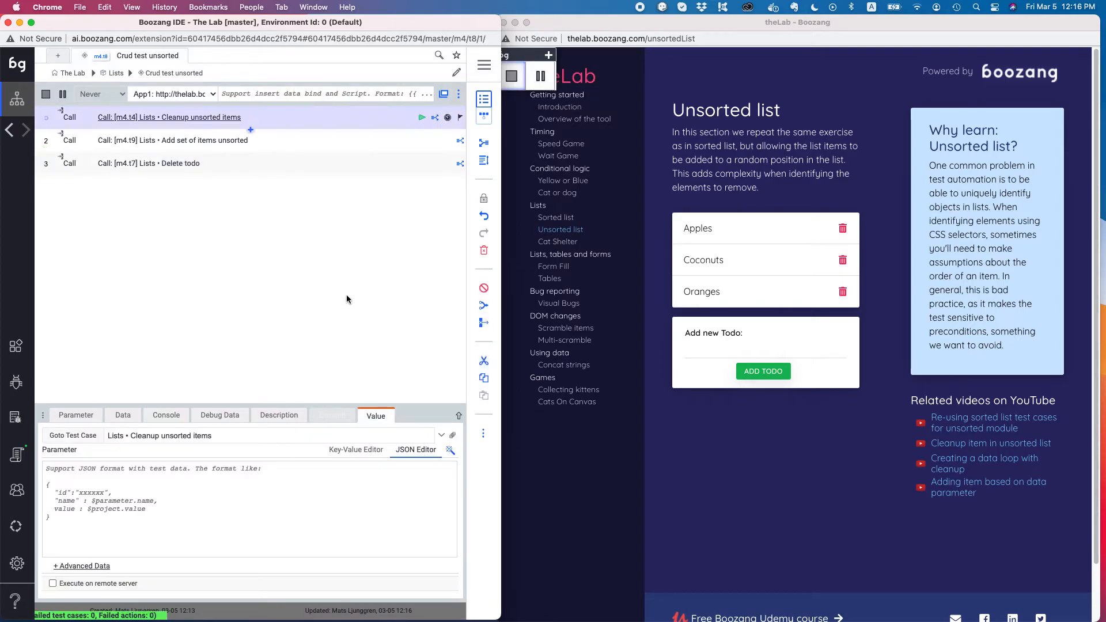